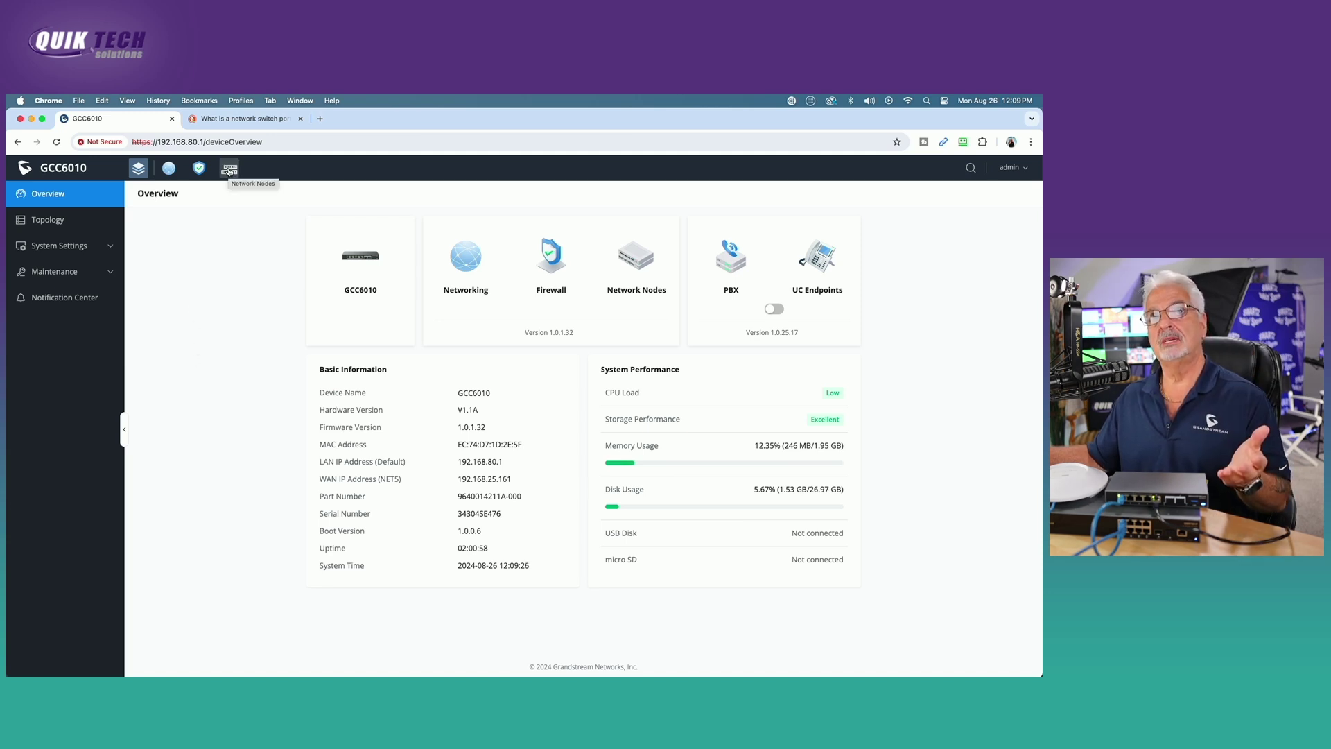
Open the Switch Management Configuration Port Profile list, showing only All VLANs with native VLAN 1
{"action": "left_click", "coordinate": [229, 171]}
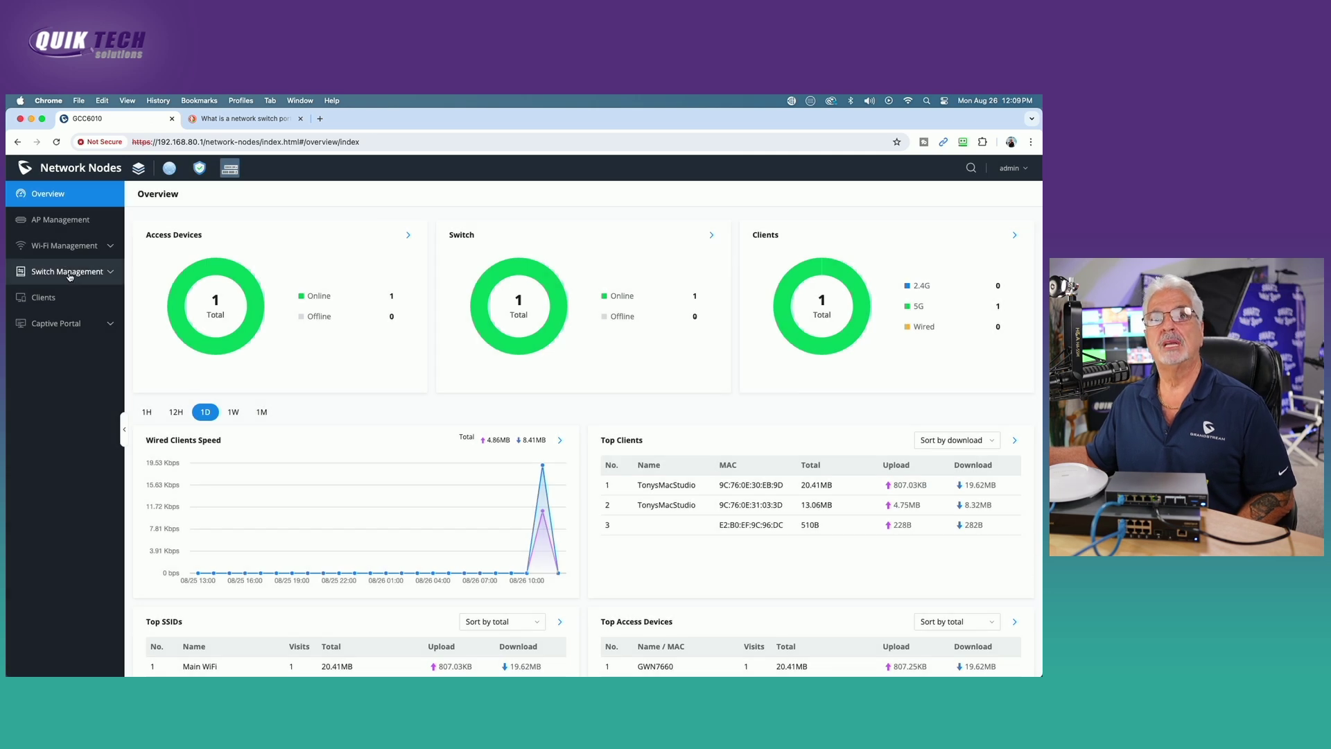
{"action": "left_click", "coordinate": [69, 273]}
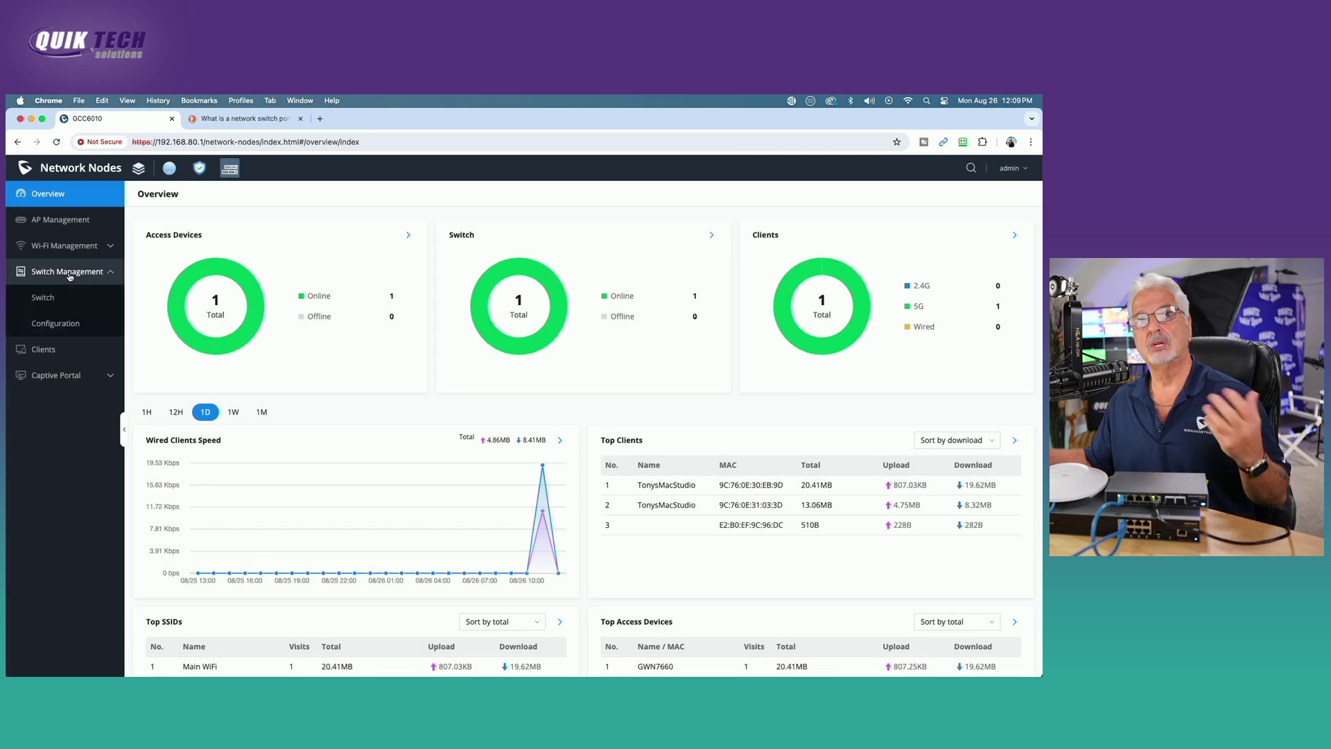
{"action": "left_click", "coordinate": [54, 324]}
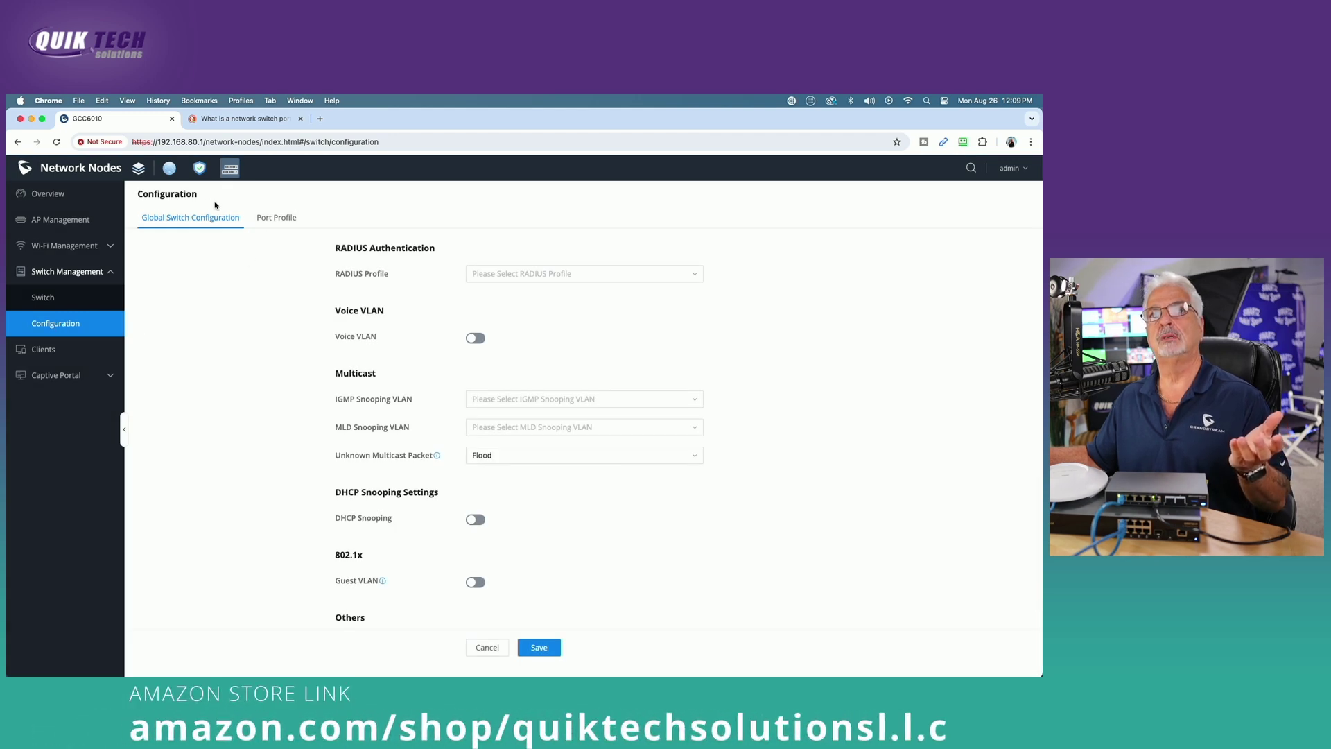
{"action": "left_click", "coordinate": [276, 219]}
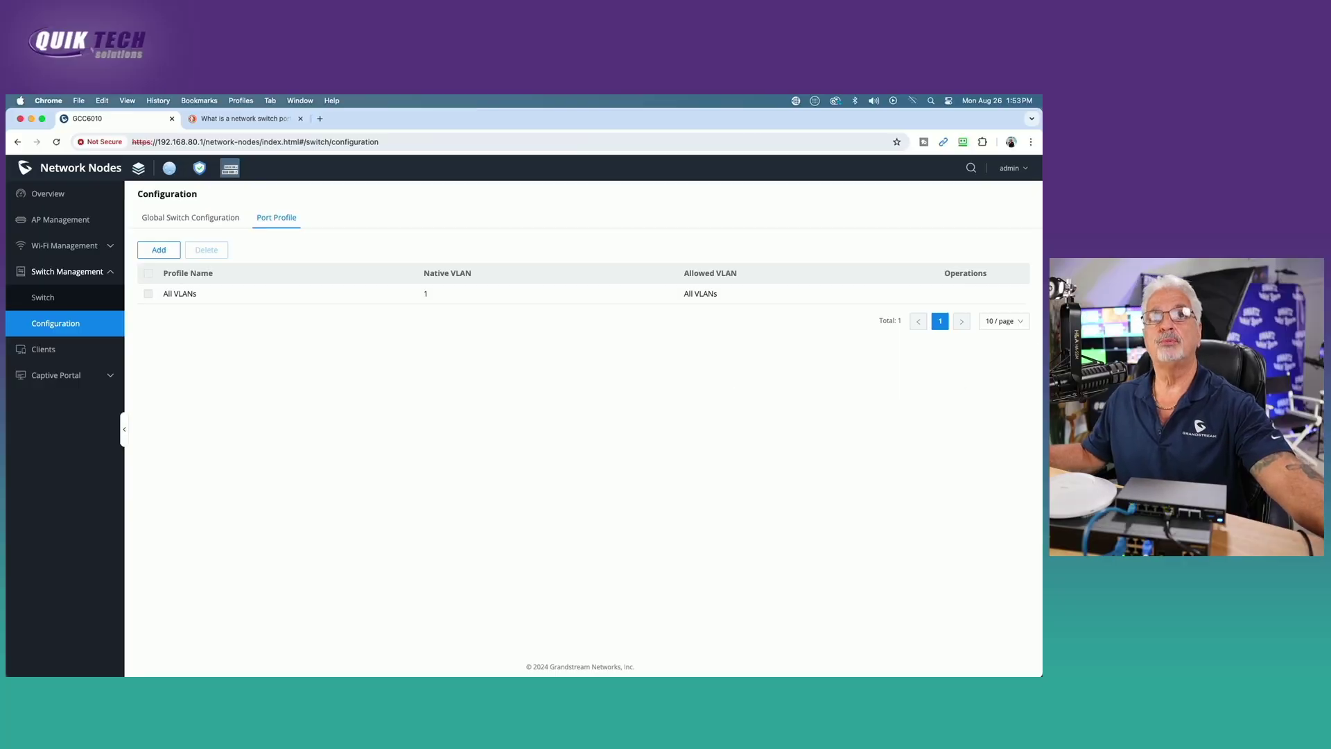
{"action": "left_click", "coordinate": [21, 100]}
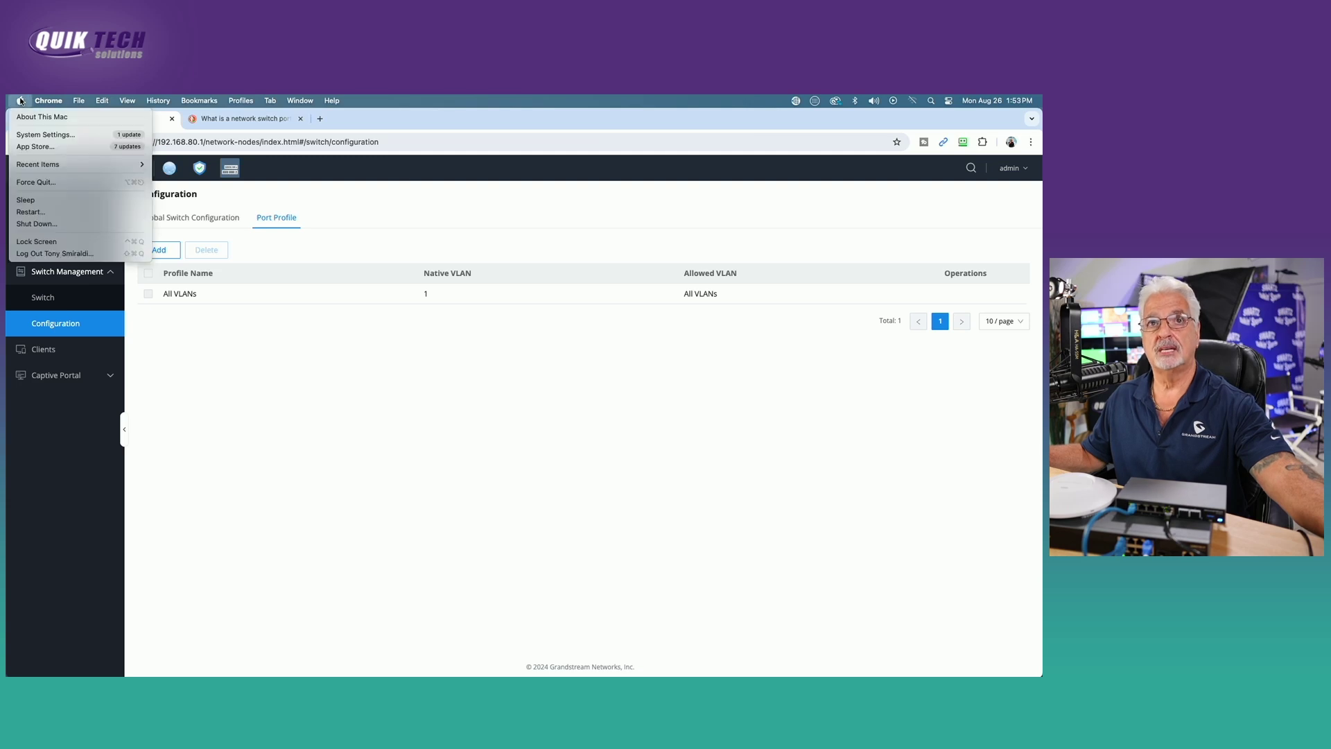
{"action": "left_click", "coordinate": [43, 134]}
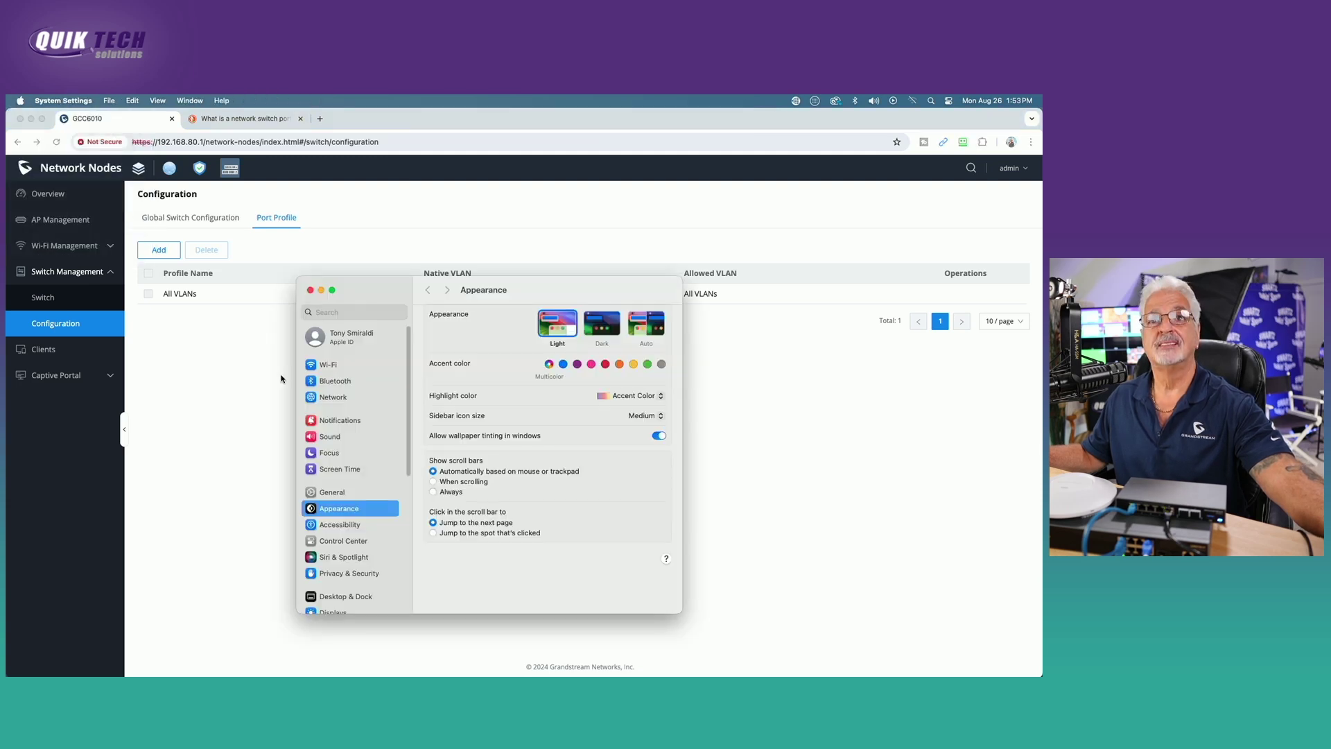
{"action": "left_click", "coordinate": [334, 425]}
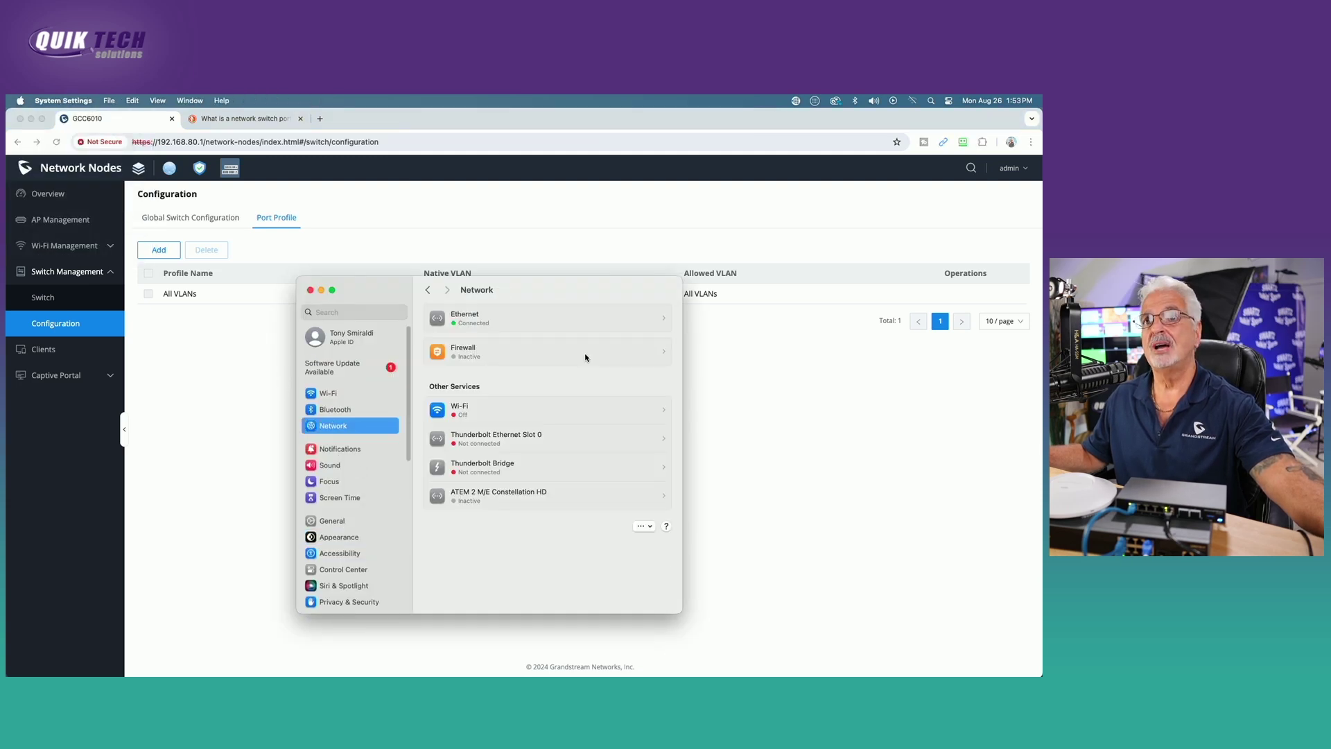
{"action": "left_click", "coordinate": [506, 318]}
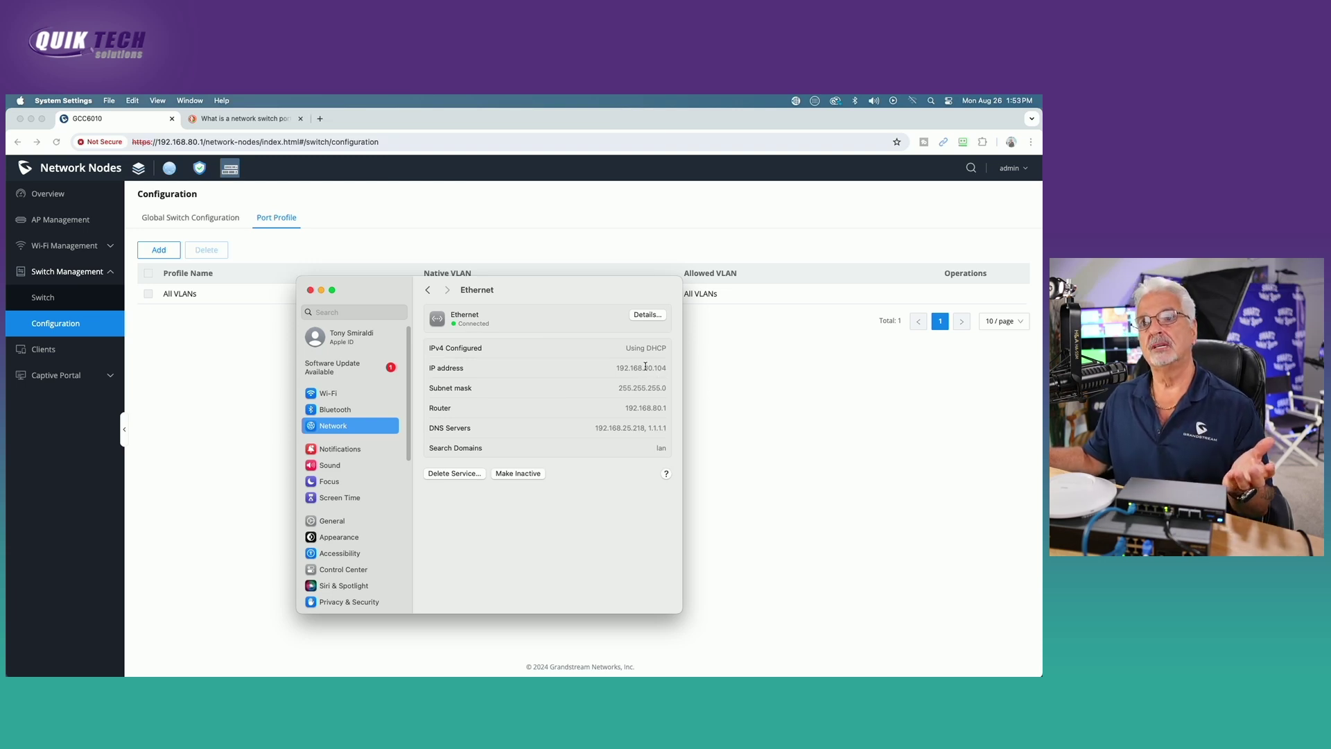
{"action": "left_click_drag", "start_coordinate": [643, 367], "coordinate": [650, 366]}
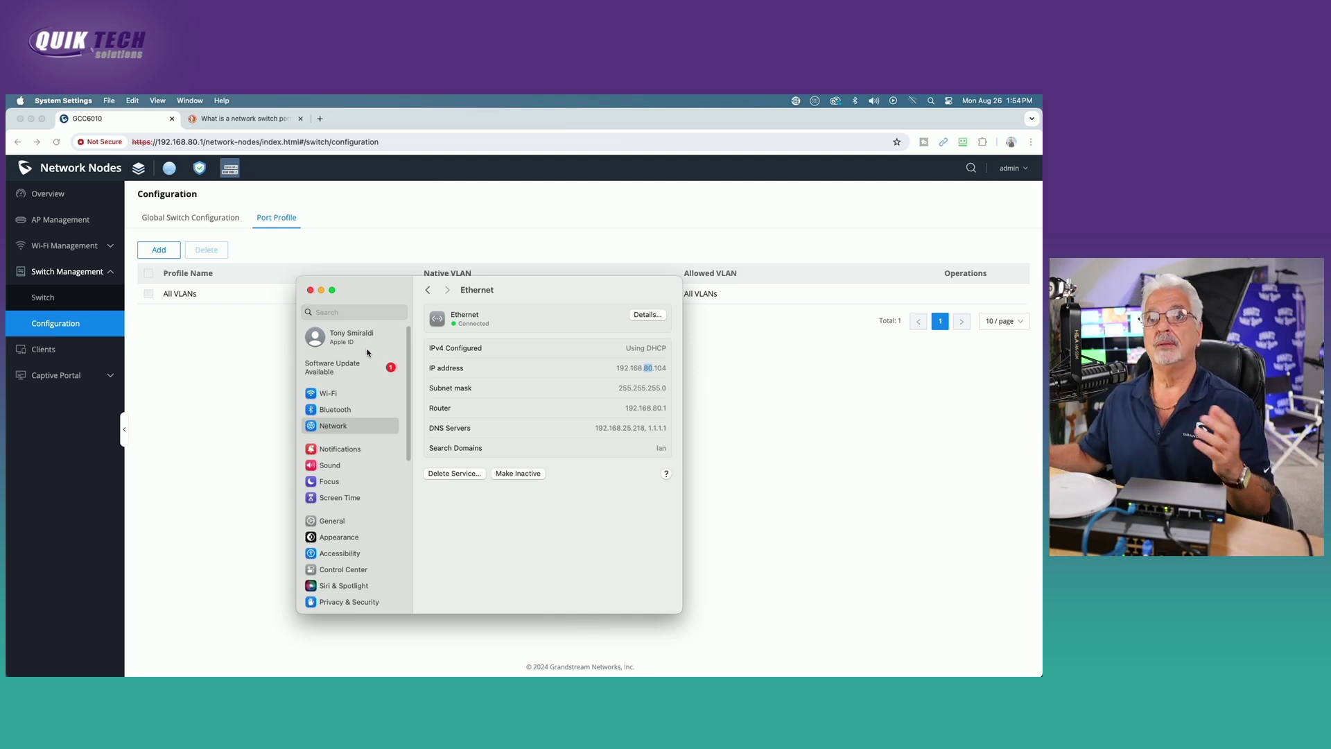
{"action": "left_click", "coordinate": [310, 290]}
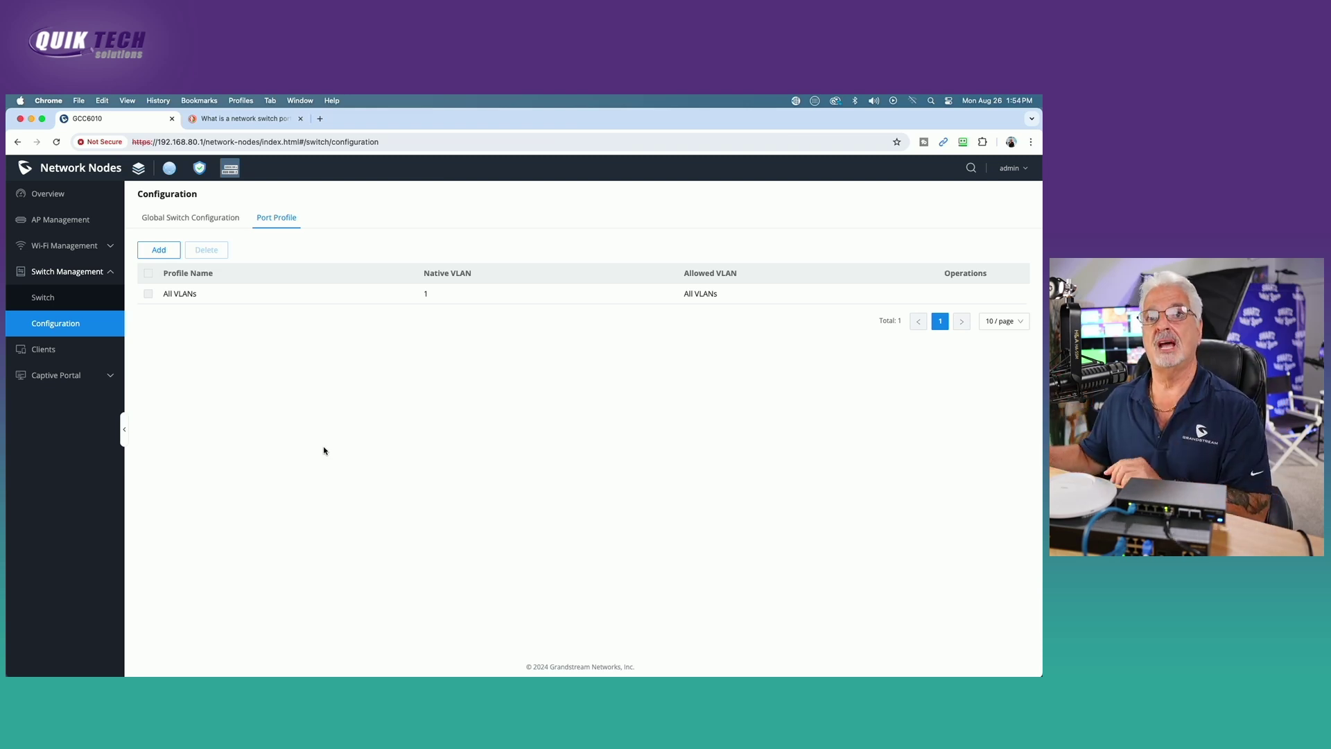
Add and save a port profile 'Guest Network' with native VLAN 20 (Guest)
{"action": "left_click", "coordinate": [164, 256]}
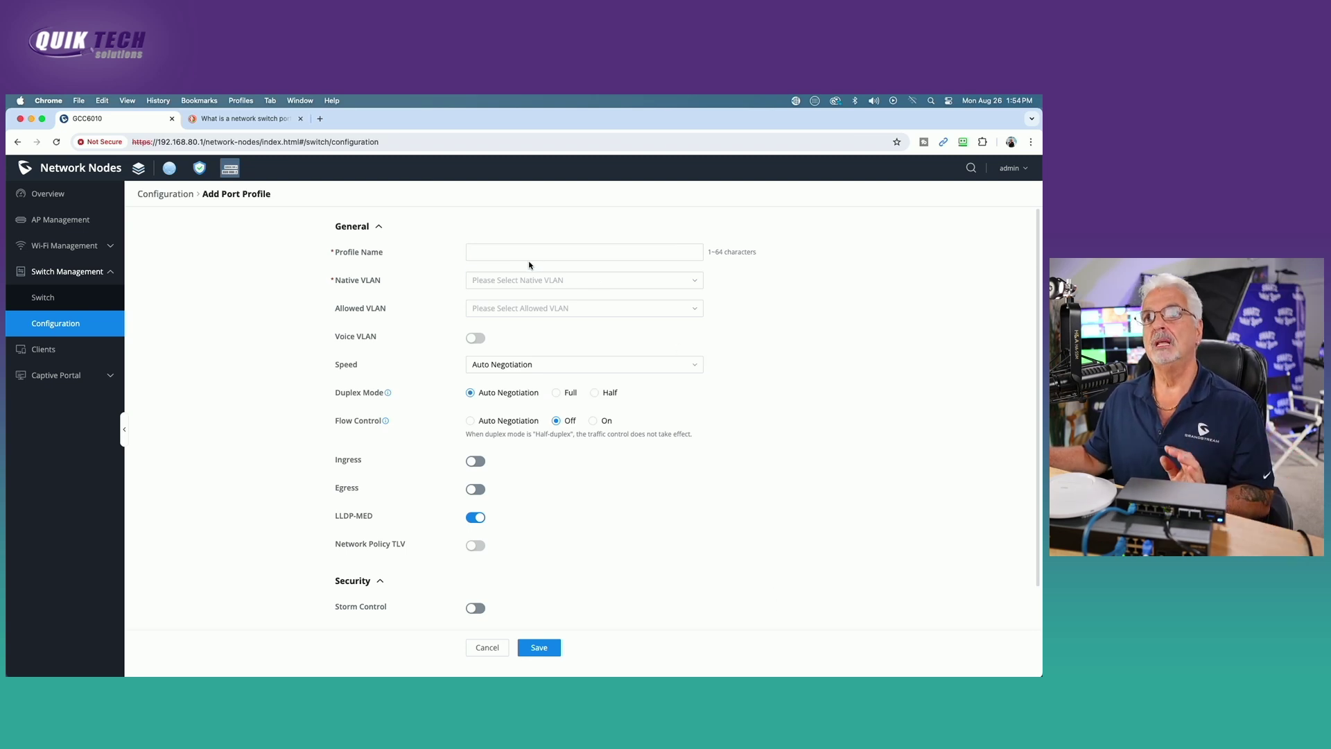
{"action": "left_click", "coordinate": [507, 249]}
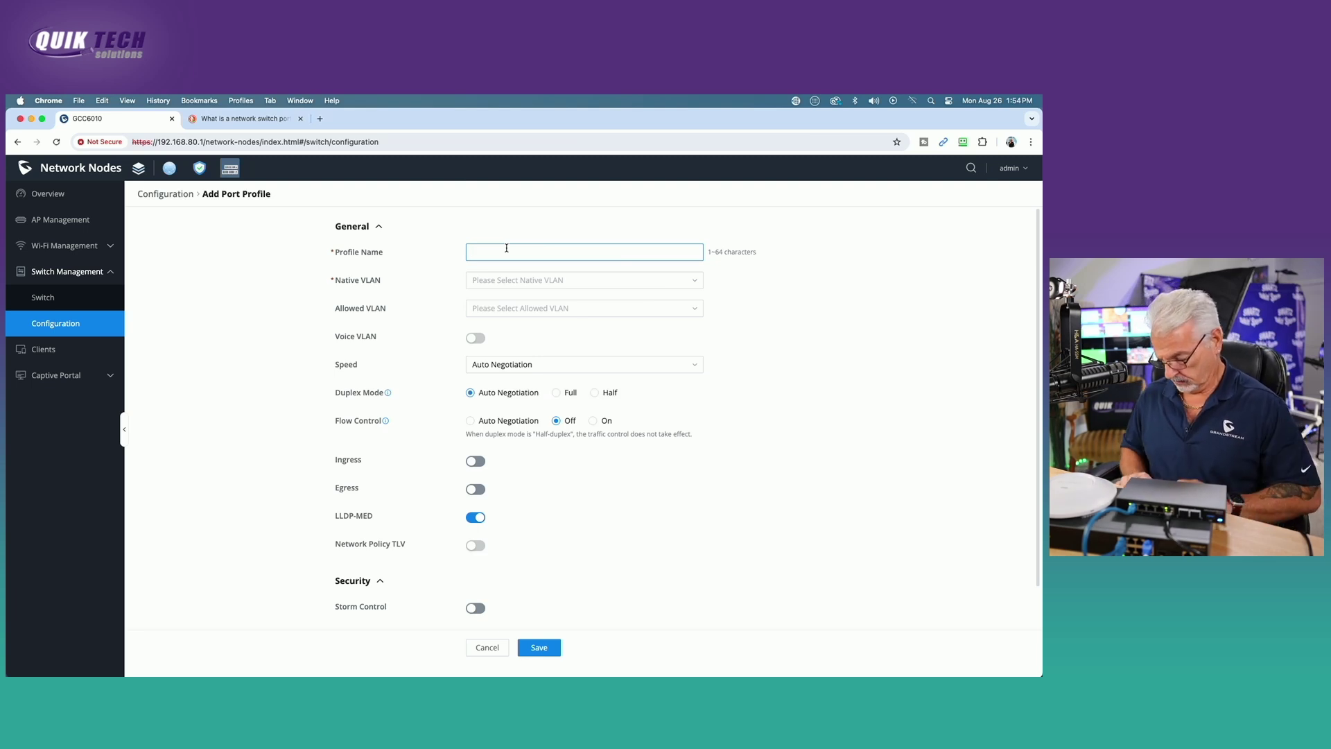
{"action": "type", "text": "Guest Ne"}
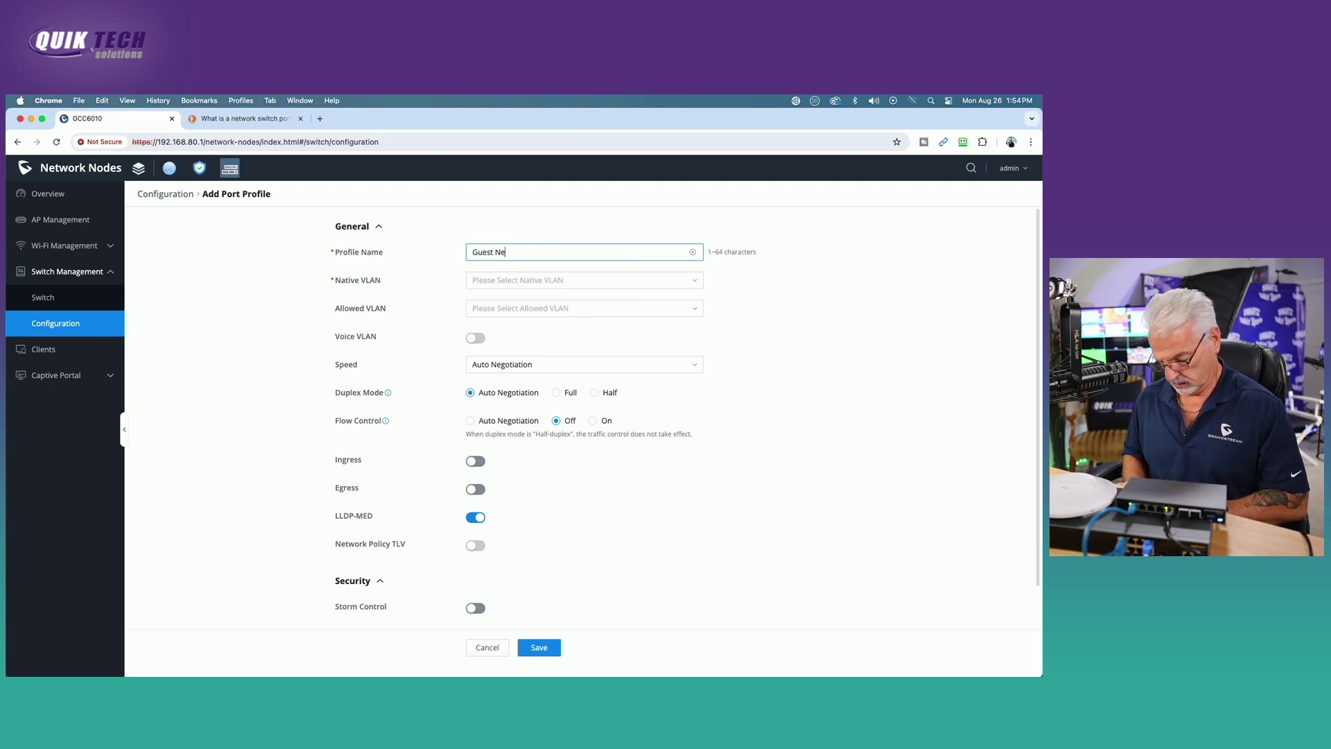
{"action": "type", "text": "twork"}
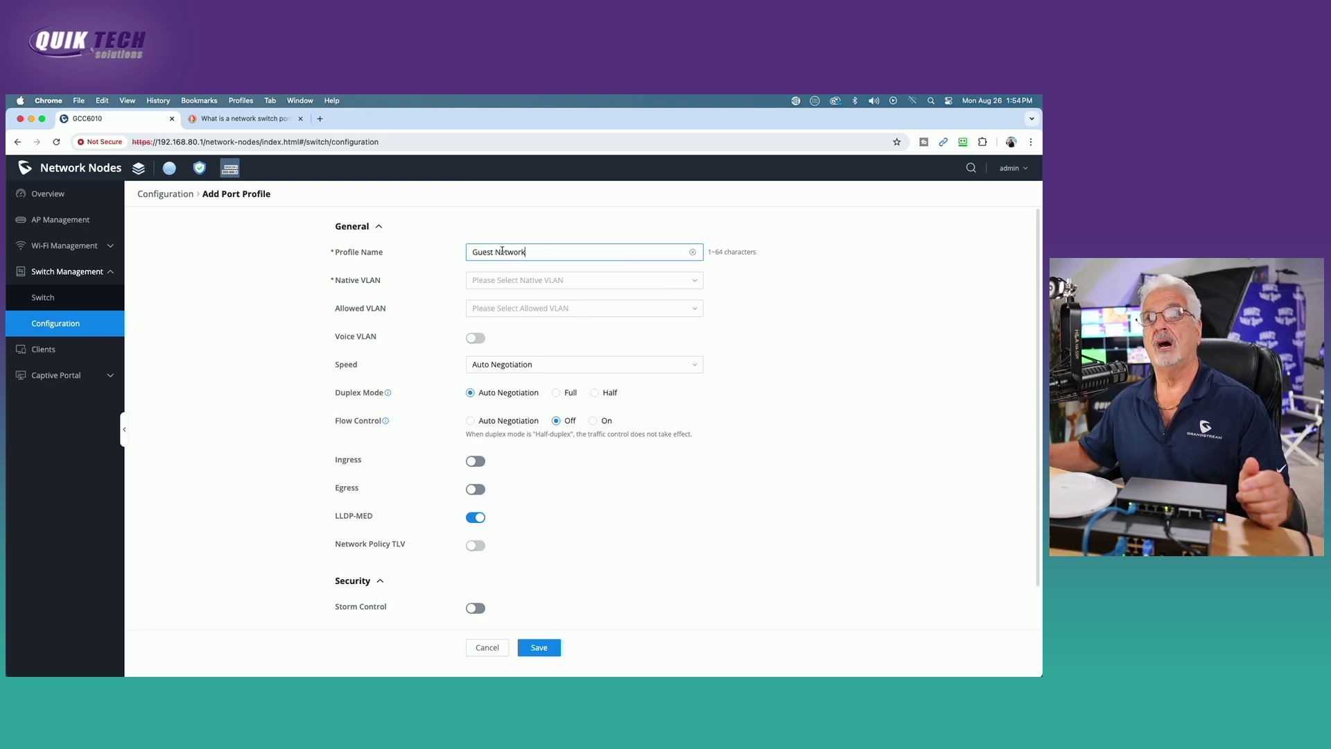
{"action": "left_click", "coordinate": [694, 281]}
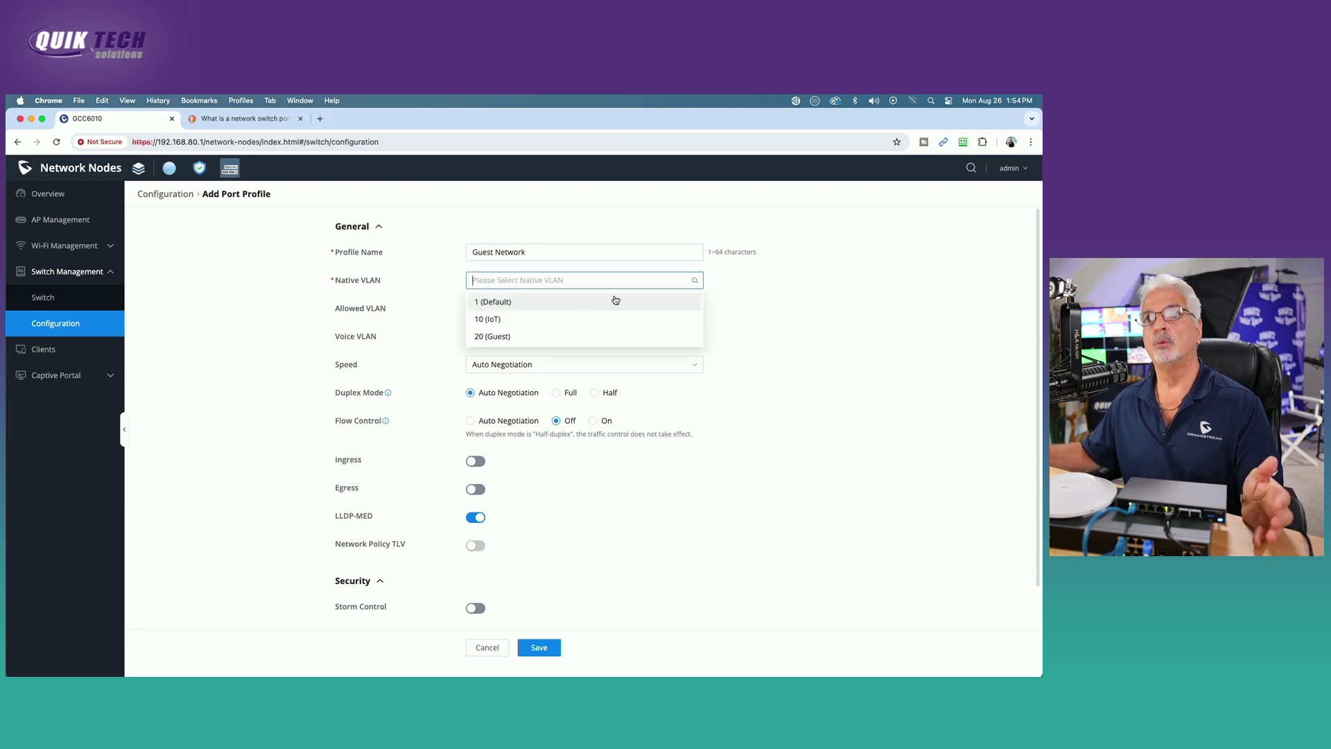
{"action": "left_click", "coordinate": [505, 336]}
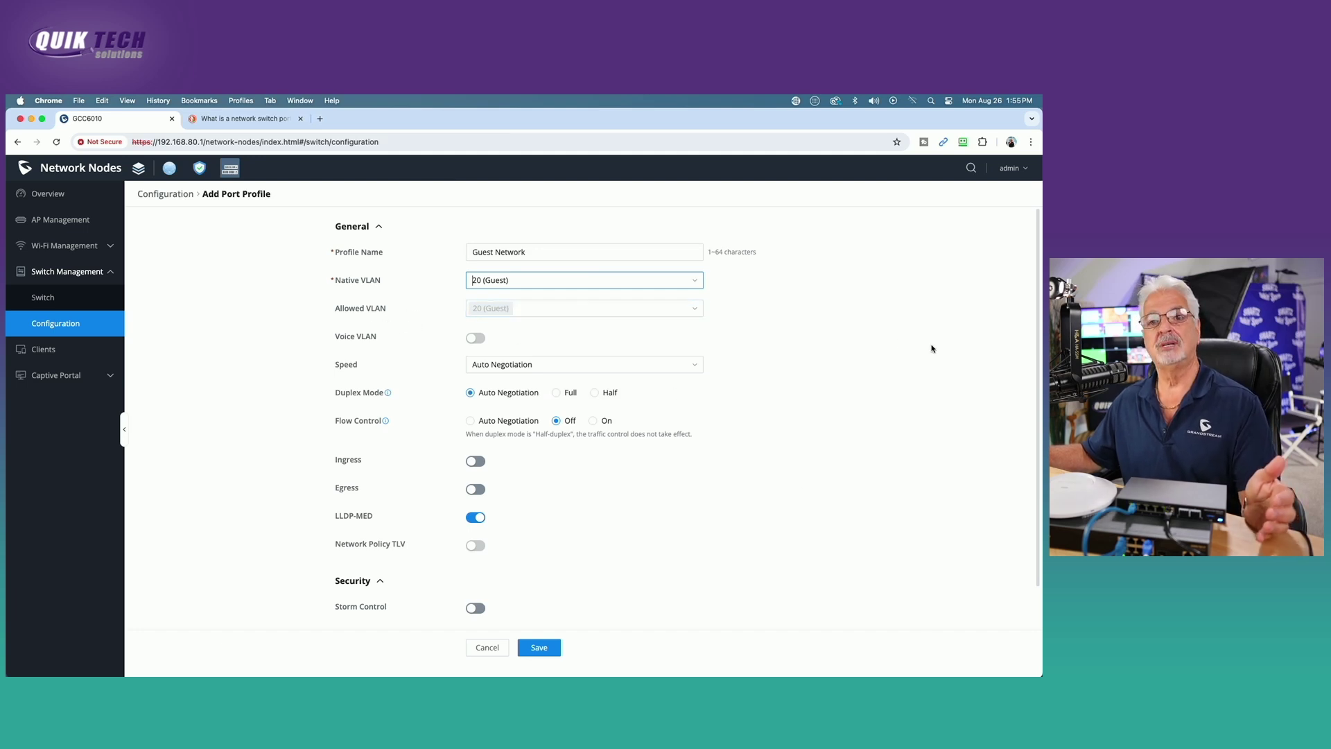
{"action": "scroll", "coordinate": [834, 471], "scroll_direction": "down", "scroll_amount": 3}
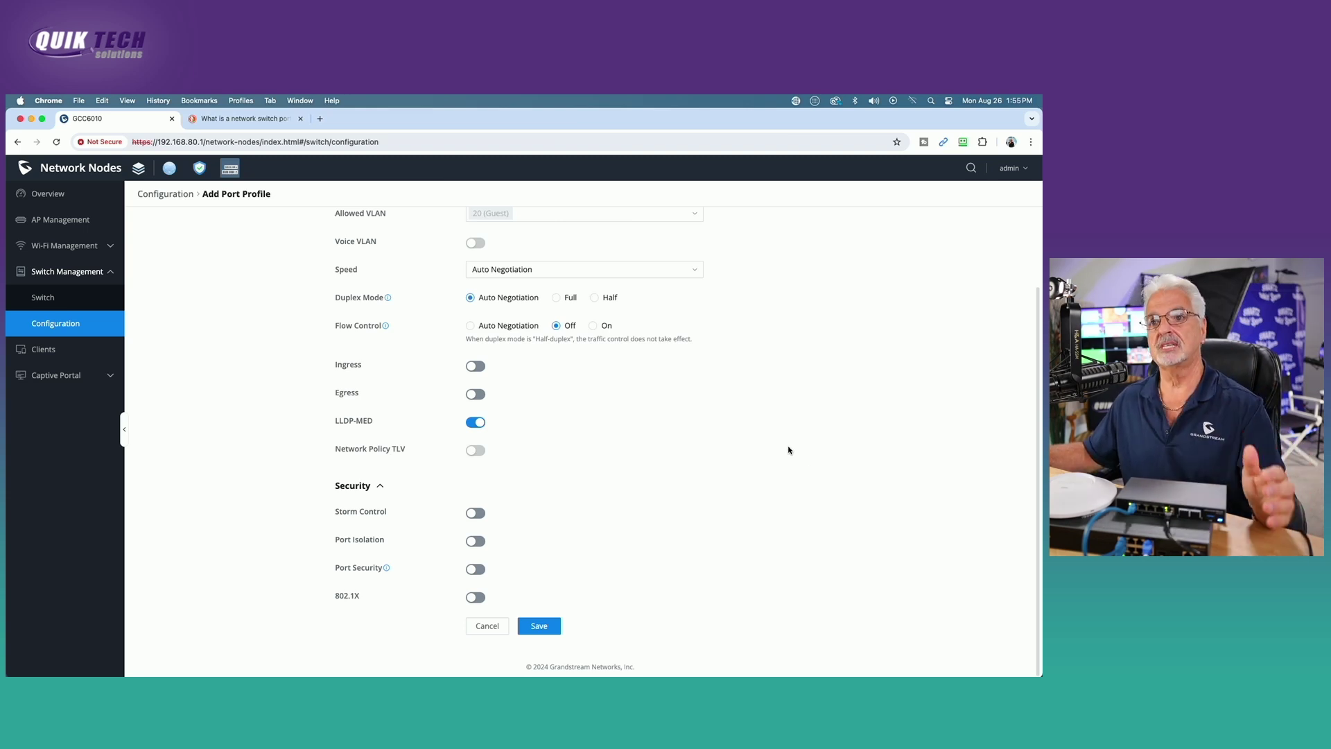
{"action": "left_click", "coordinate": [539, 628]}
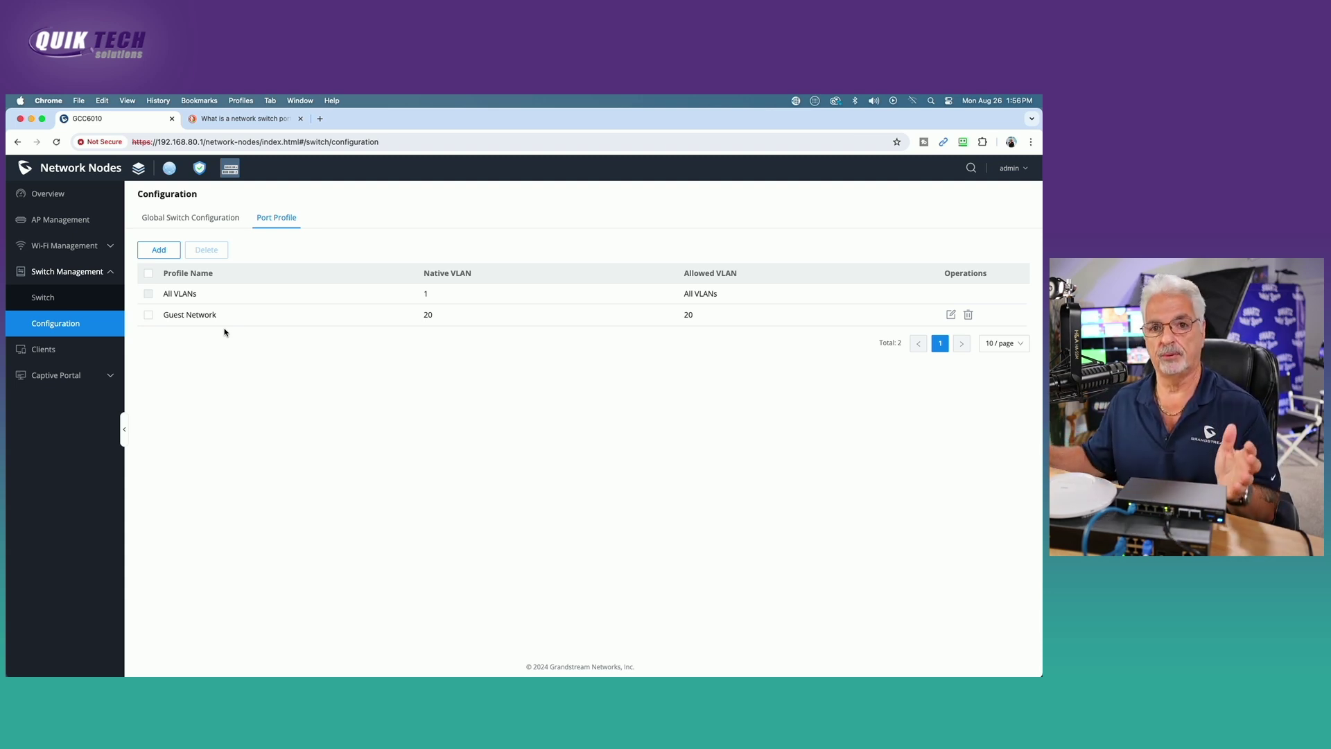
Open the settings for port 8 on the GWN7801P switch
{"action": "left_click", "coordinate": [41, 303]}
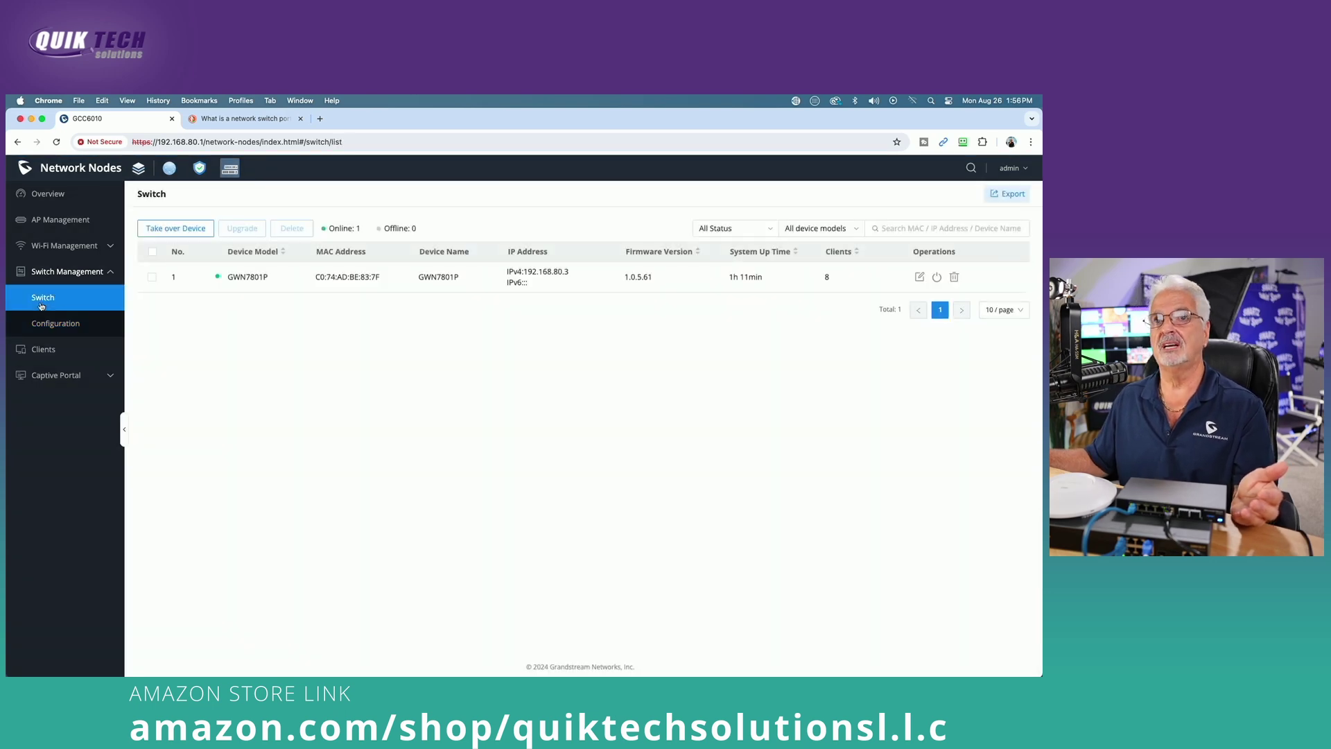
{"action": "left_click", "coordinate": [253, 277]}
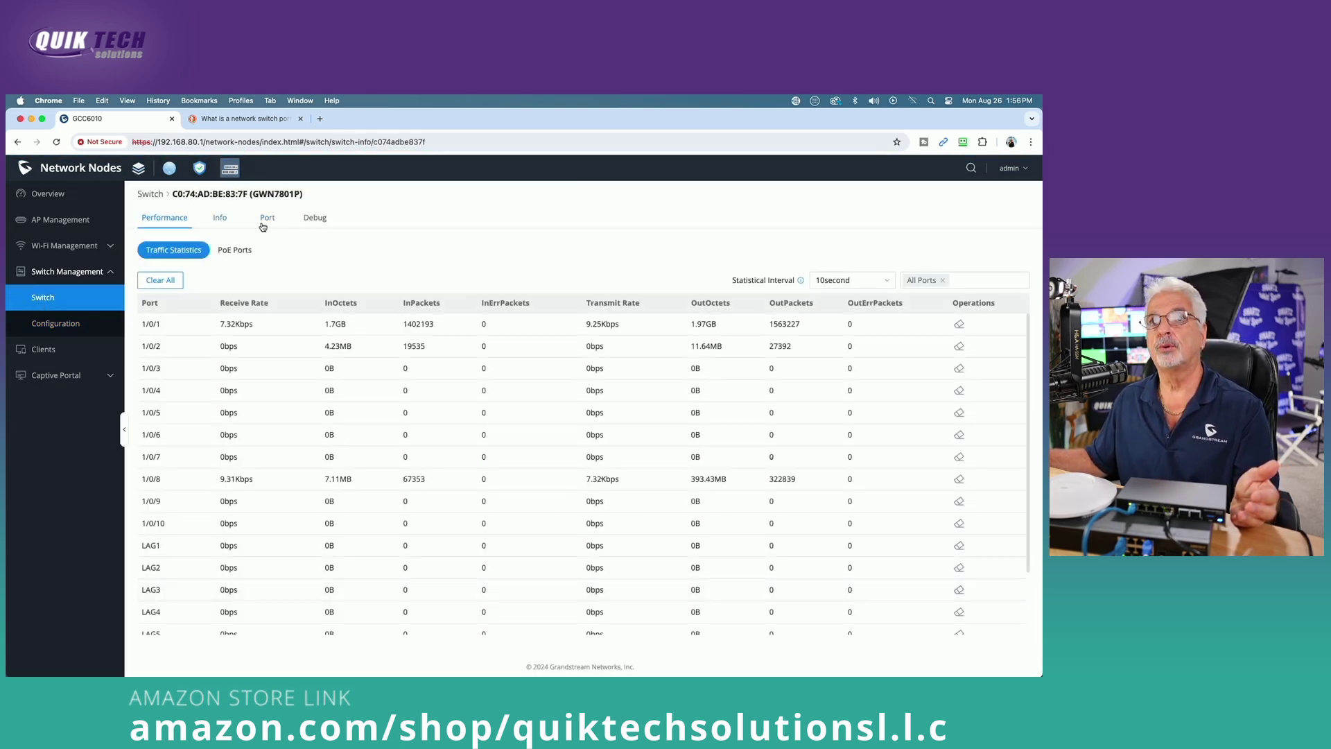
{"action": "left_click", "coordinate": [268, 219]}
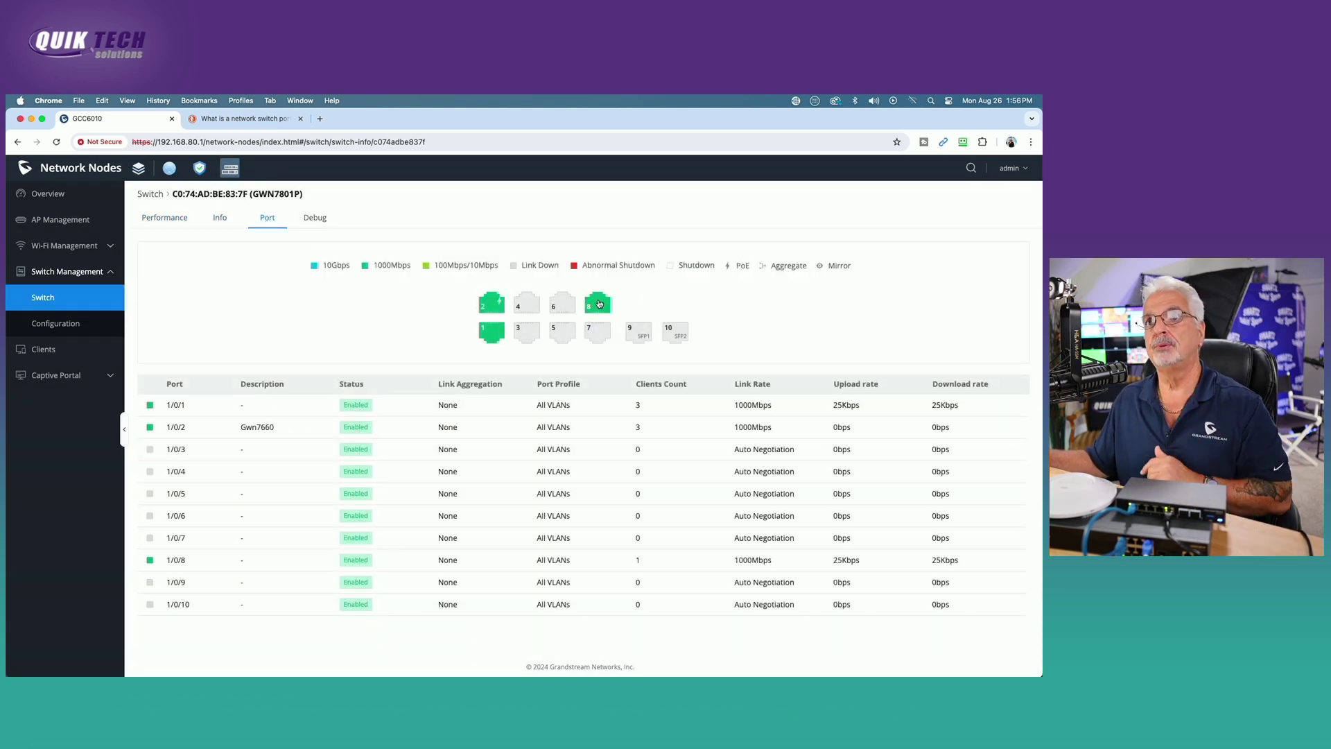
{"action": "left_click", "coordinate": [600, 304]}
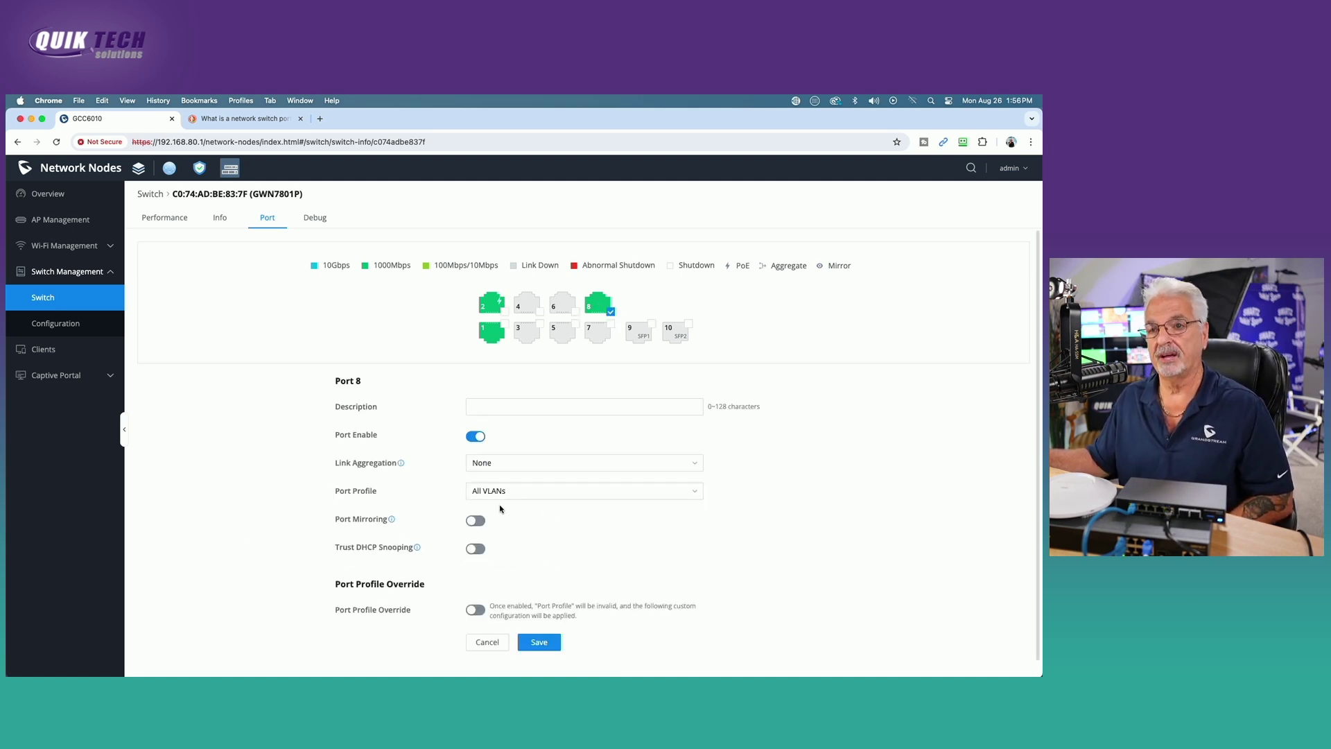
Give port 1/0/8 the Guest Network profile and description 'Guest', then save
{"action": "left_click", "coordinate": [694, 495]}
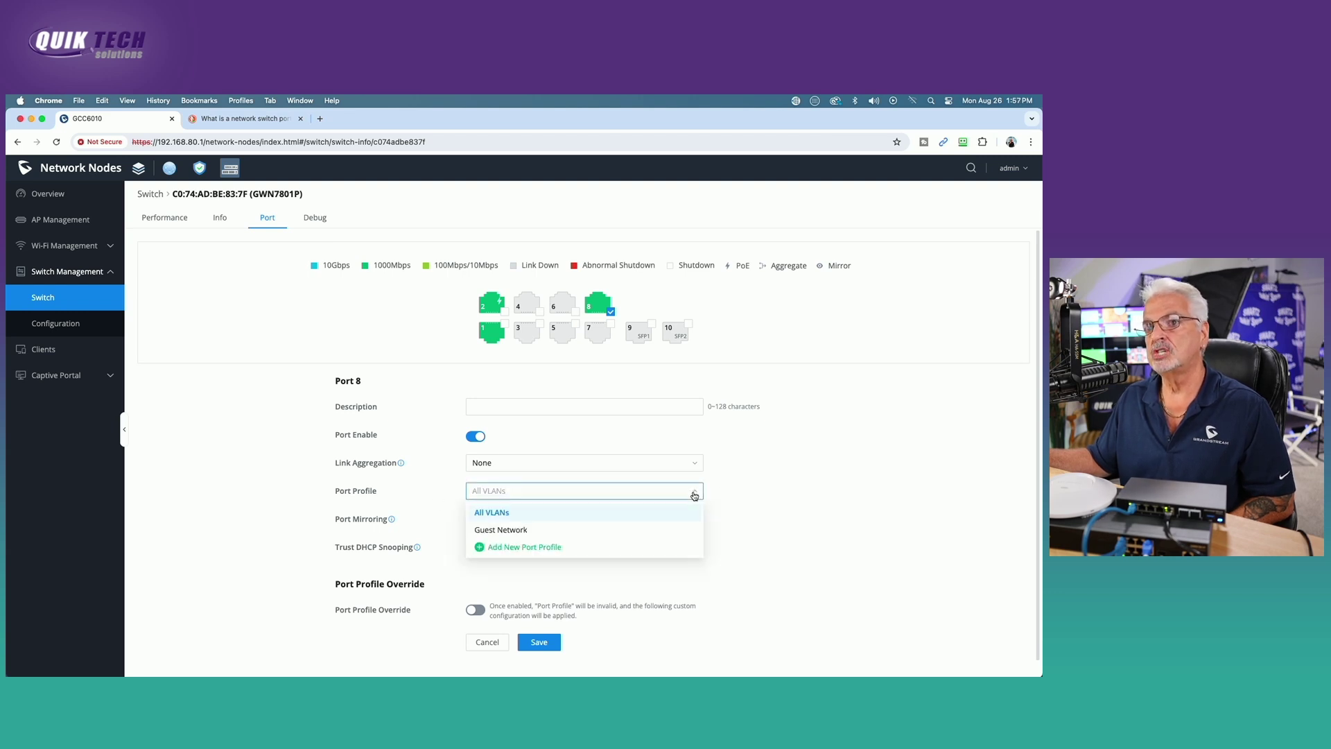
{"action": "left_click", "coordinate": [527, 529]}
{"action": "left_click", "coordinate": [502, 410]}
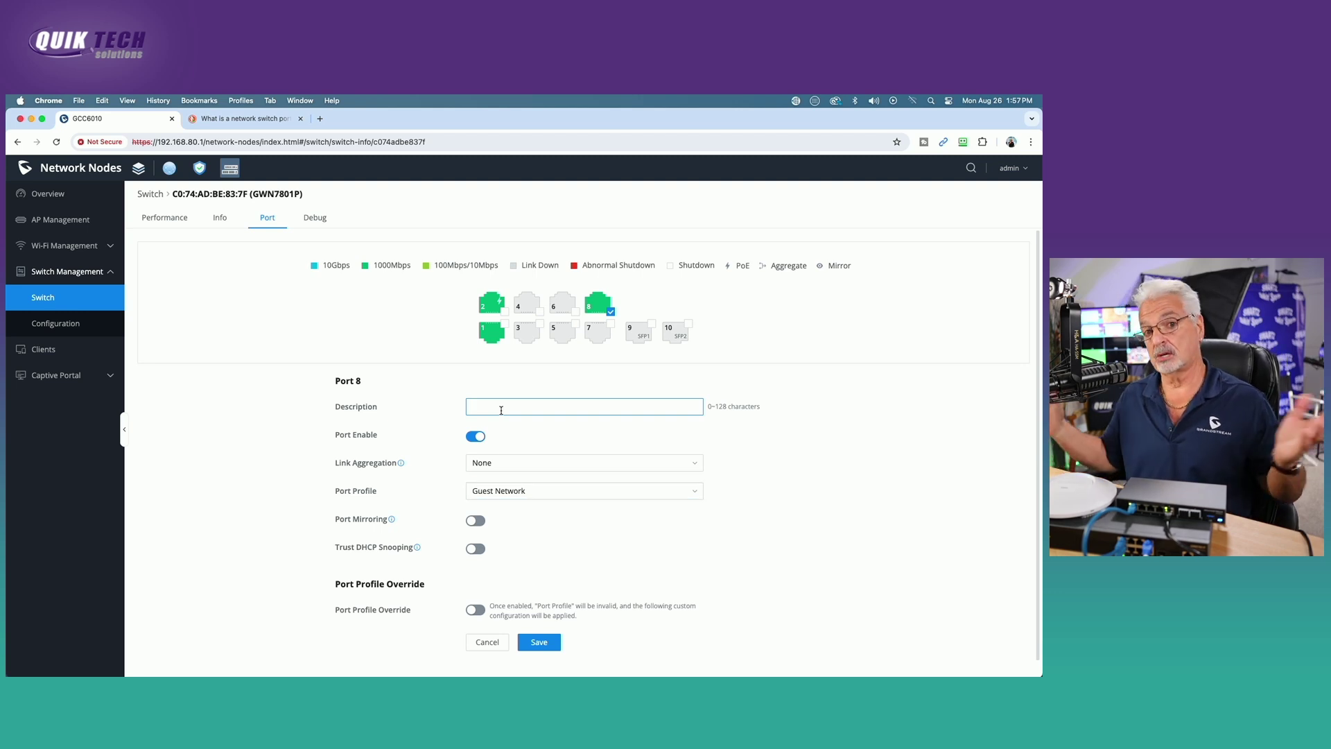
{"action": "type", "text": "Guest"}
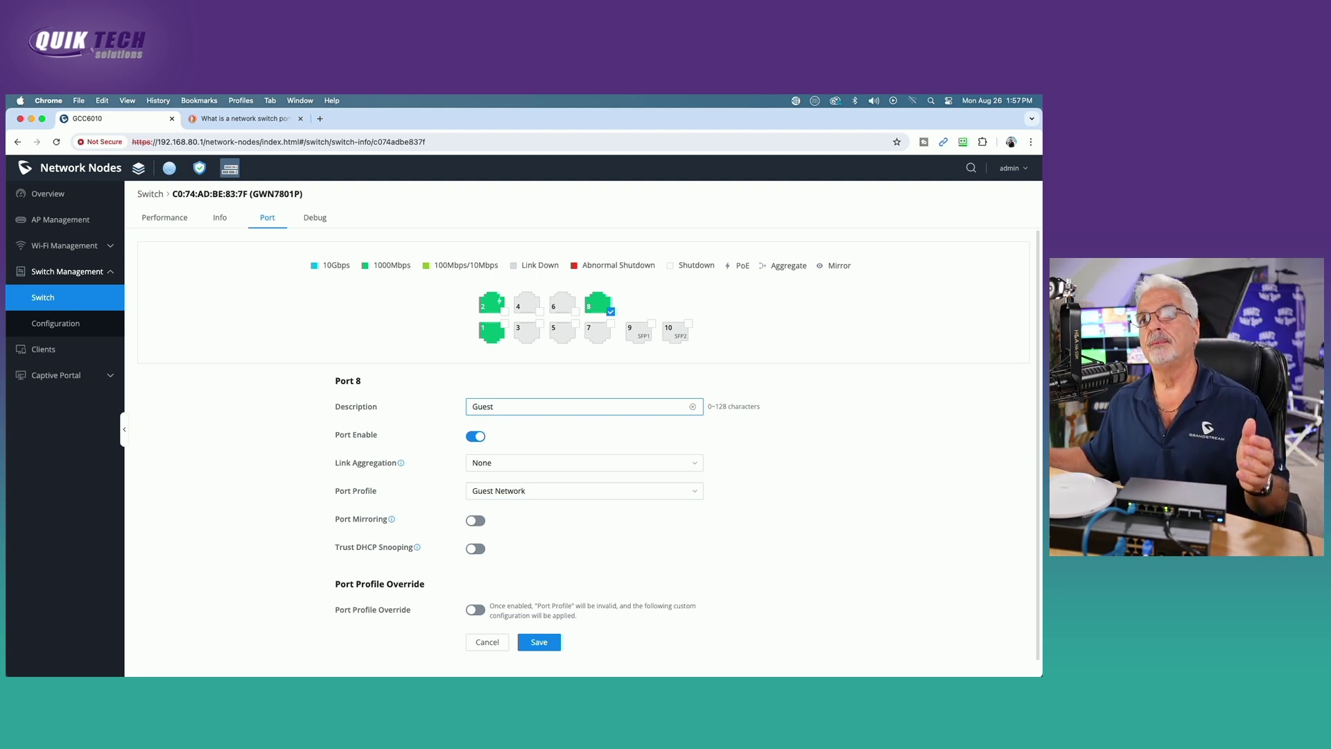
{"action": "left_click", "coordinate": [542, 643]}
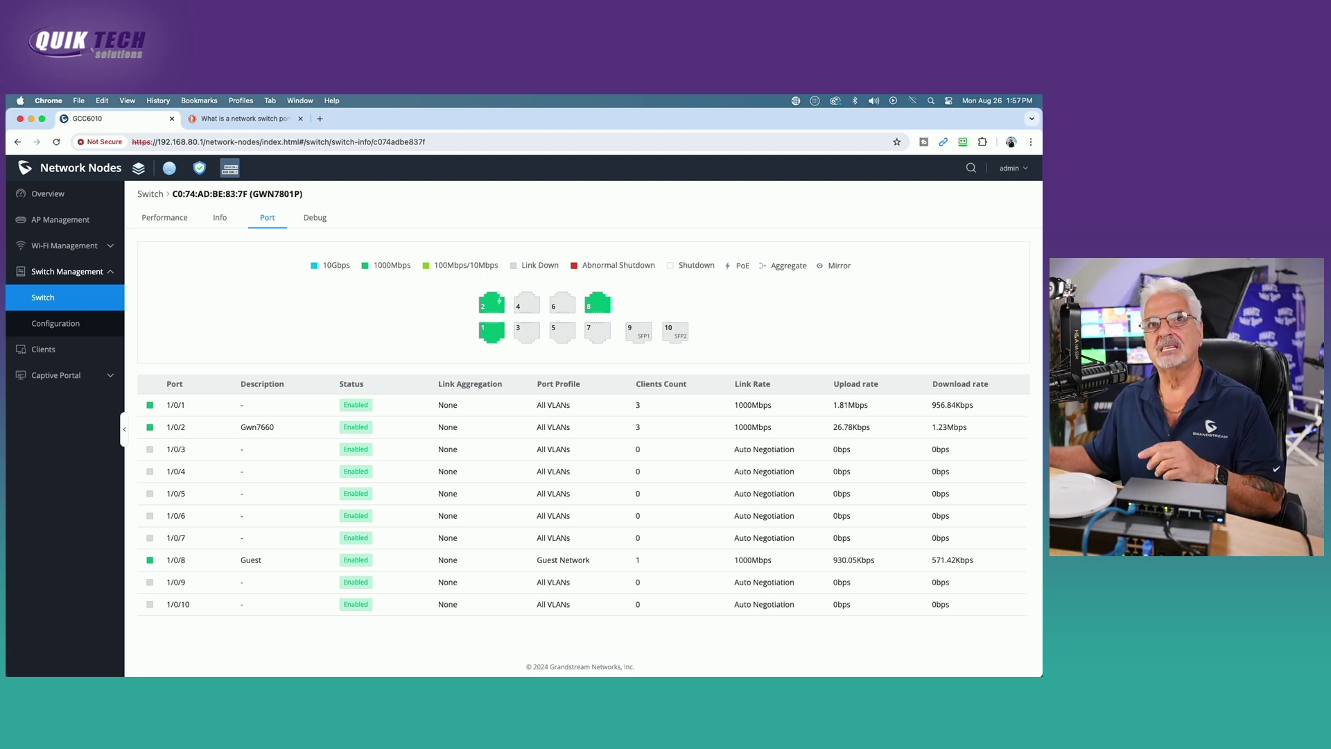
Check the Mac's Ethernet details in System Settings: IP 192.168.20.104, router 192.168.20.1
{"action": "left_click", "coordinate": [20, 101]}
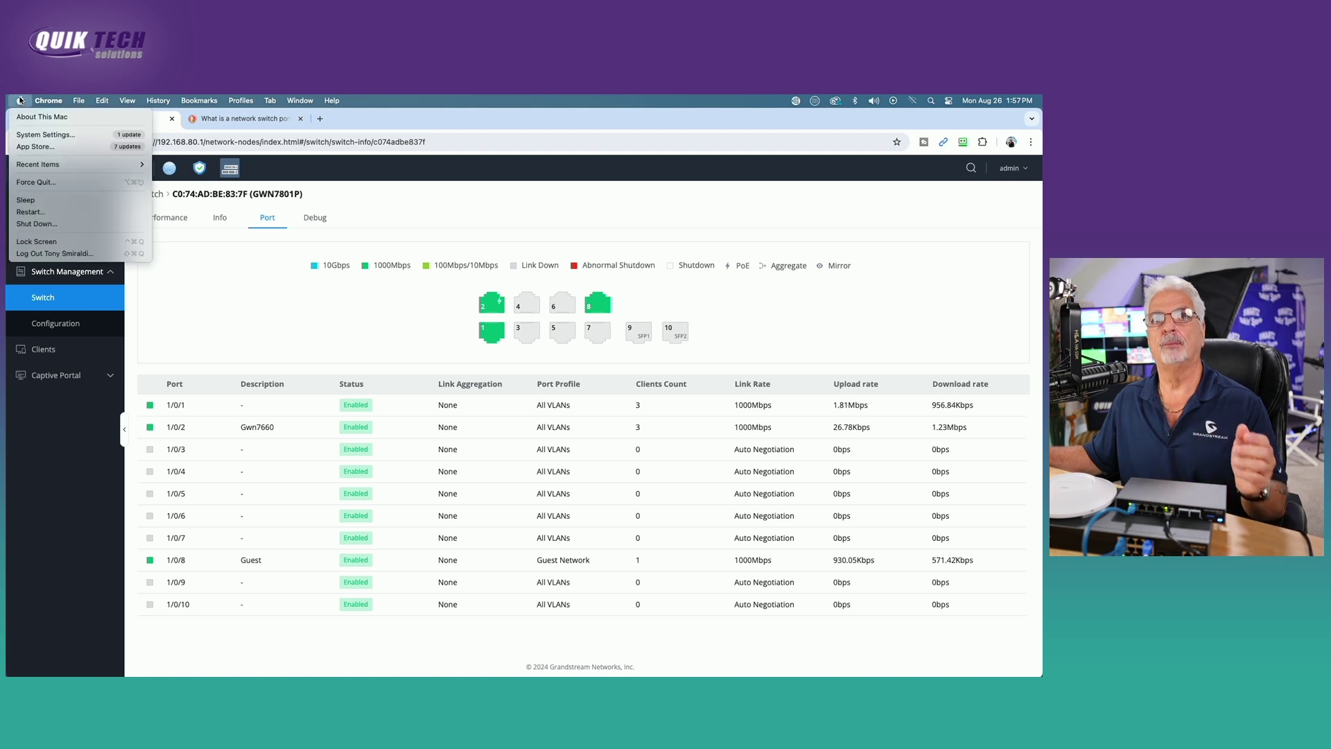
{"action": "left_click", "coordinate": [27, 134]}
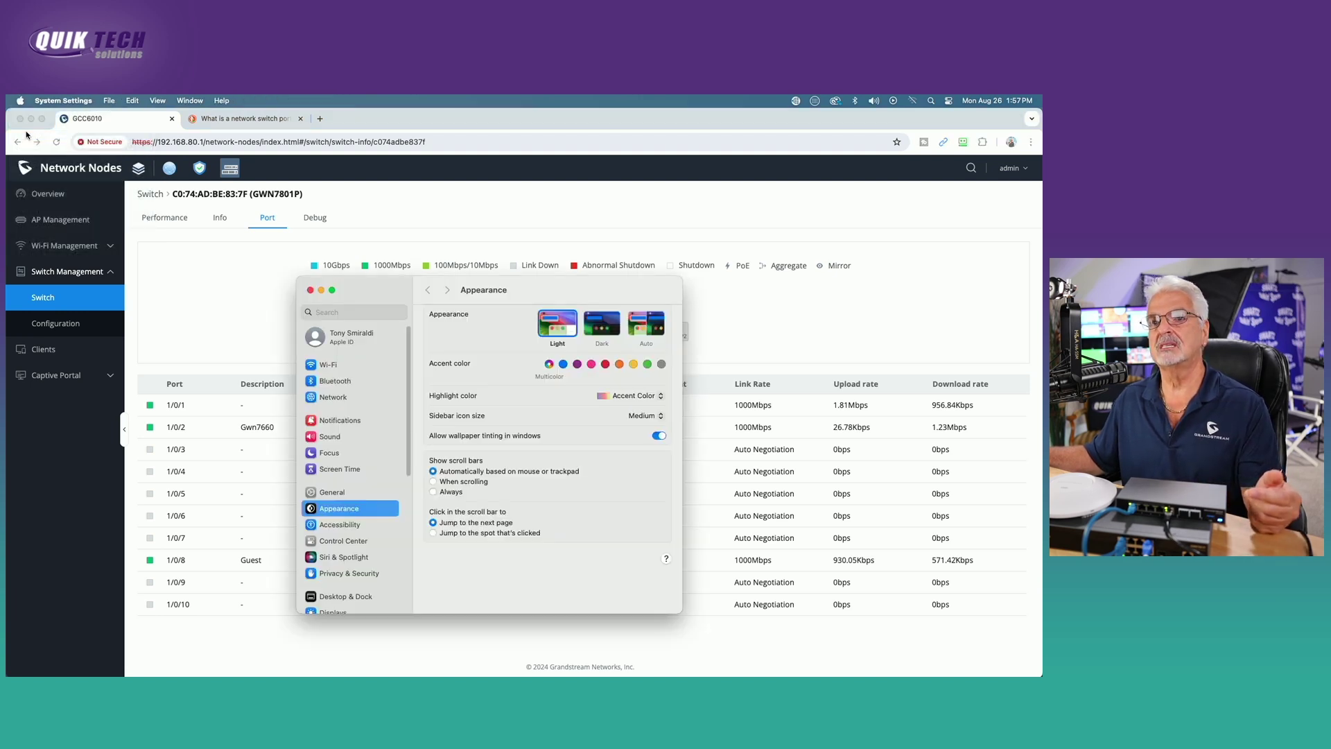
{"action": "left_click", "coordinate": [336, 426]}
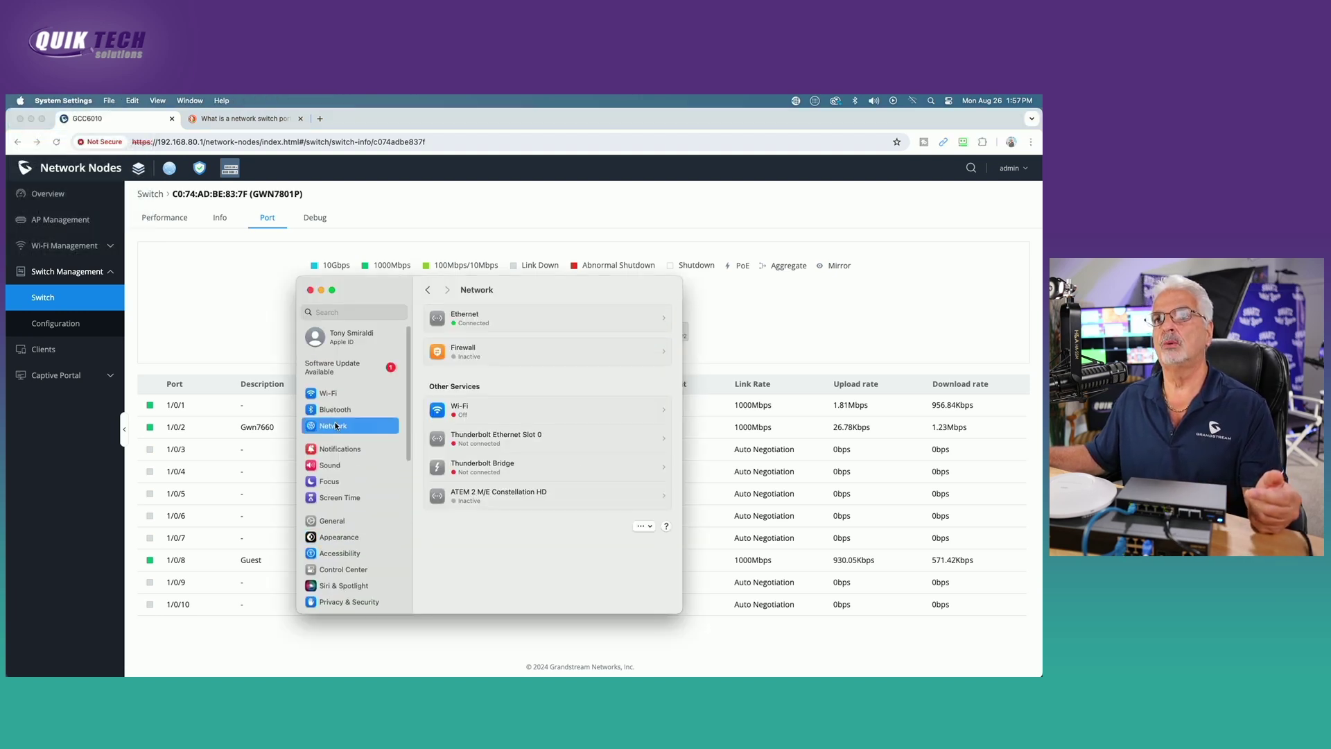
{"action": "left_click", "coordinate": [522, 319]}
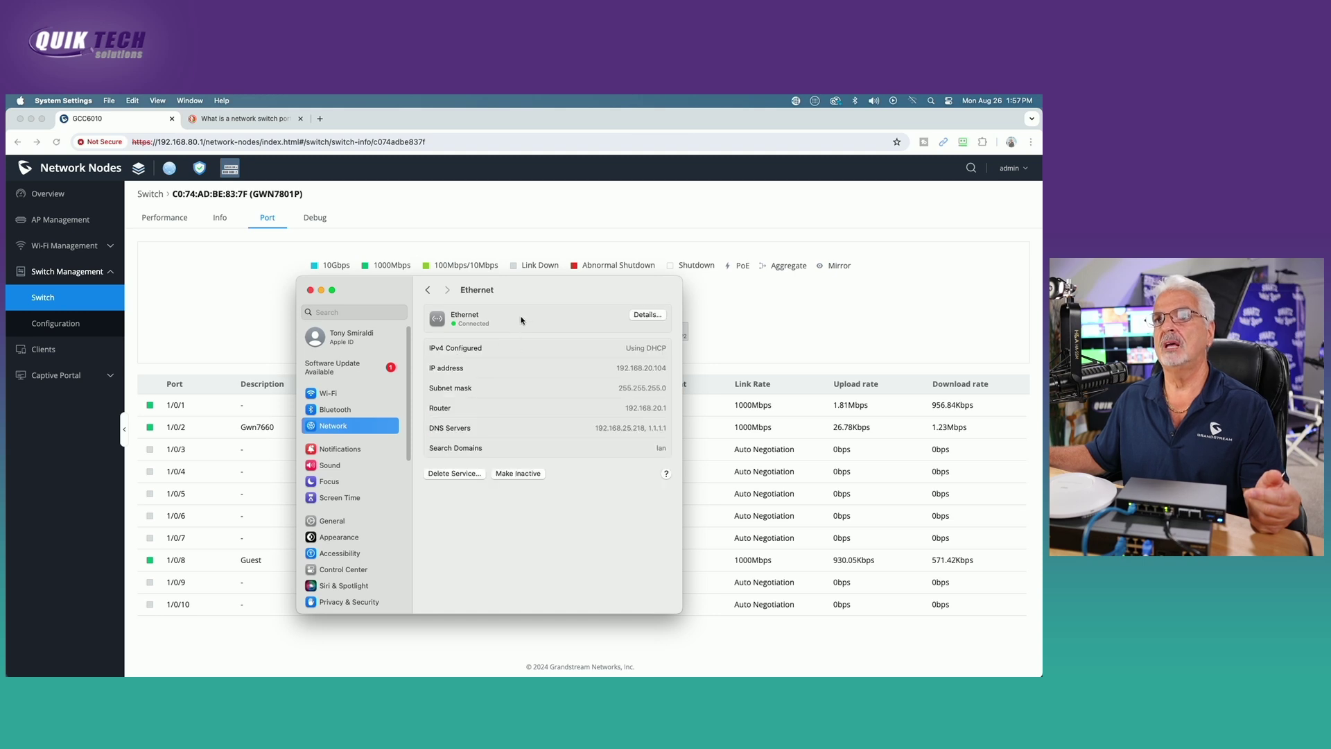